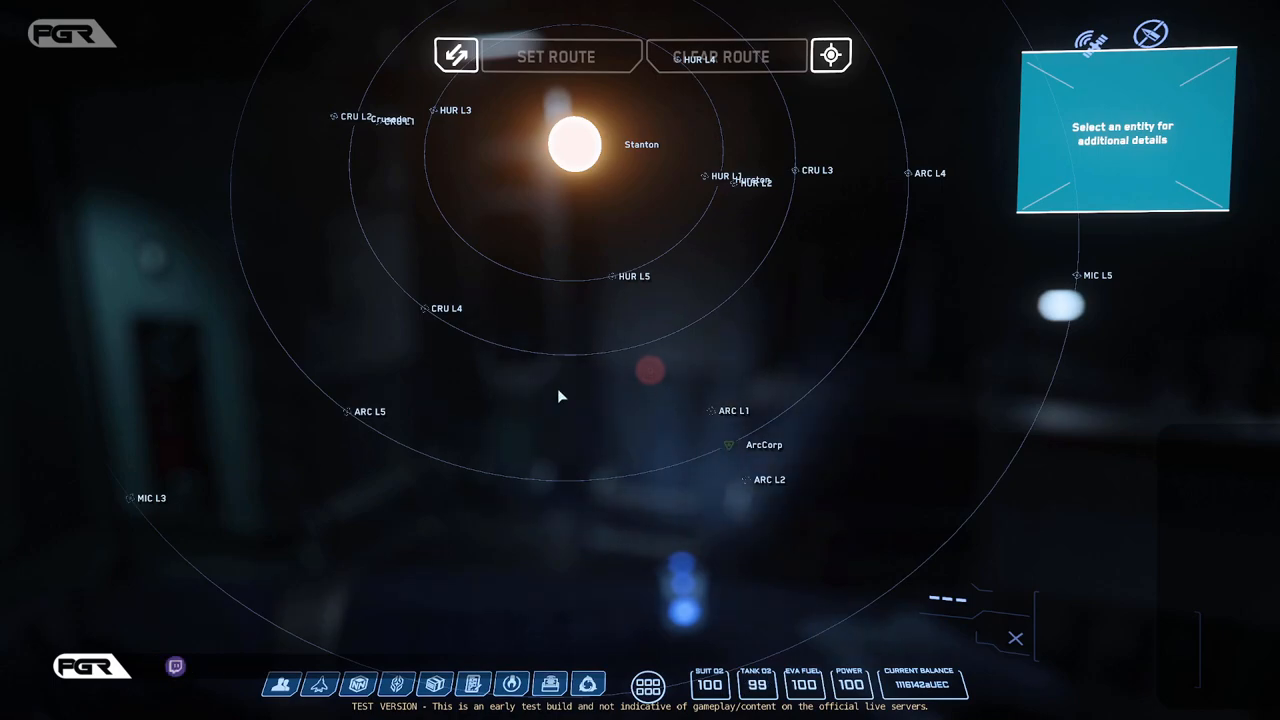
Step: Pan and rotate the starmap across the Stanton system to bring ArcCorp into view
{"action": "left_click_drag", "start_coordinate": [557, 388], "coordinate": [810, 560]}
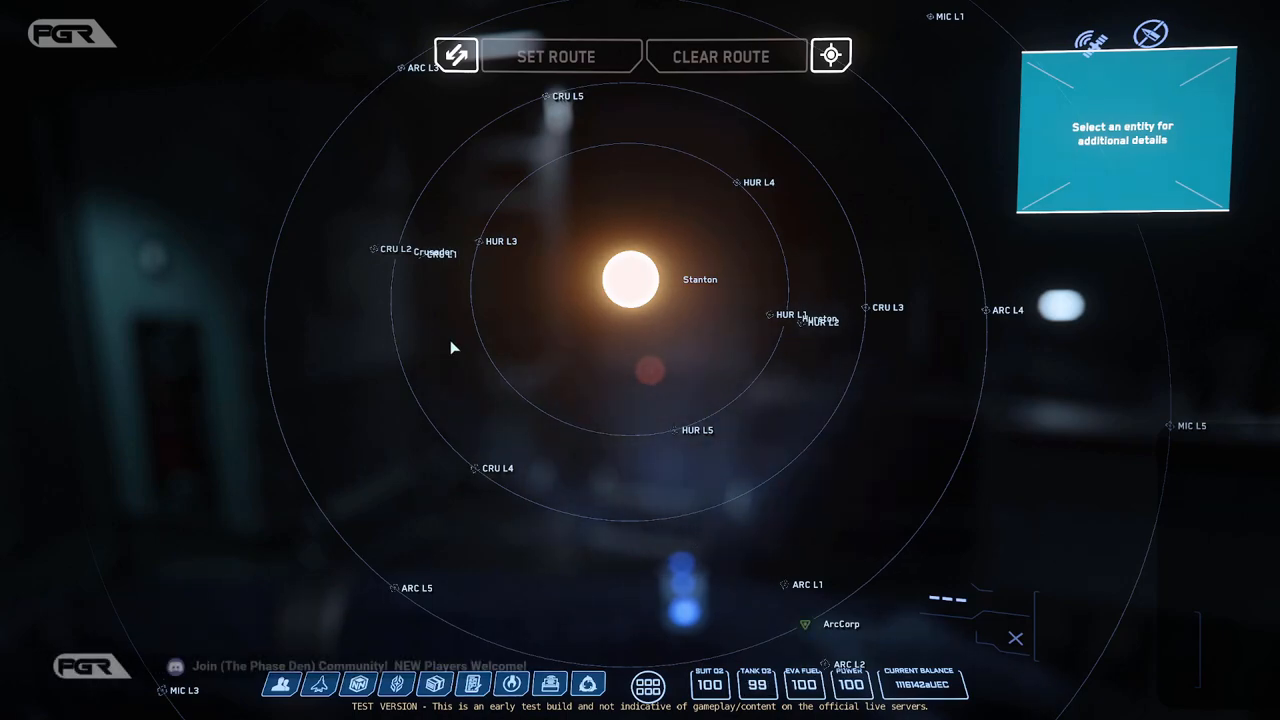
{"action": "scroll", "coordinate": [460, 352], "scroll_direction": "up", "scroll_amount": 2}
{"action": "left_click_drag", "start_coordinate": [498, 403], "coordinate": [519, 426]}
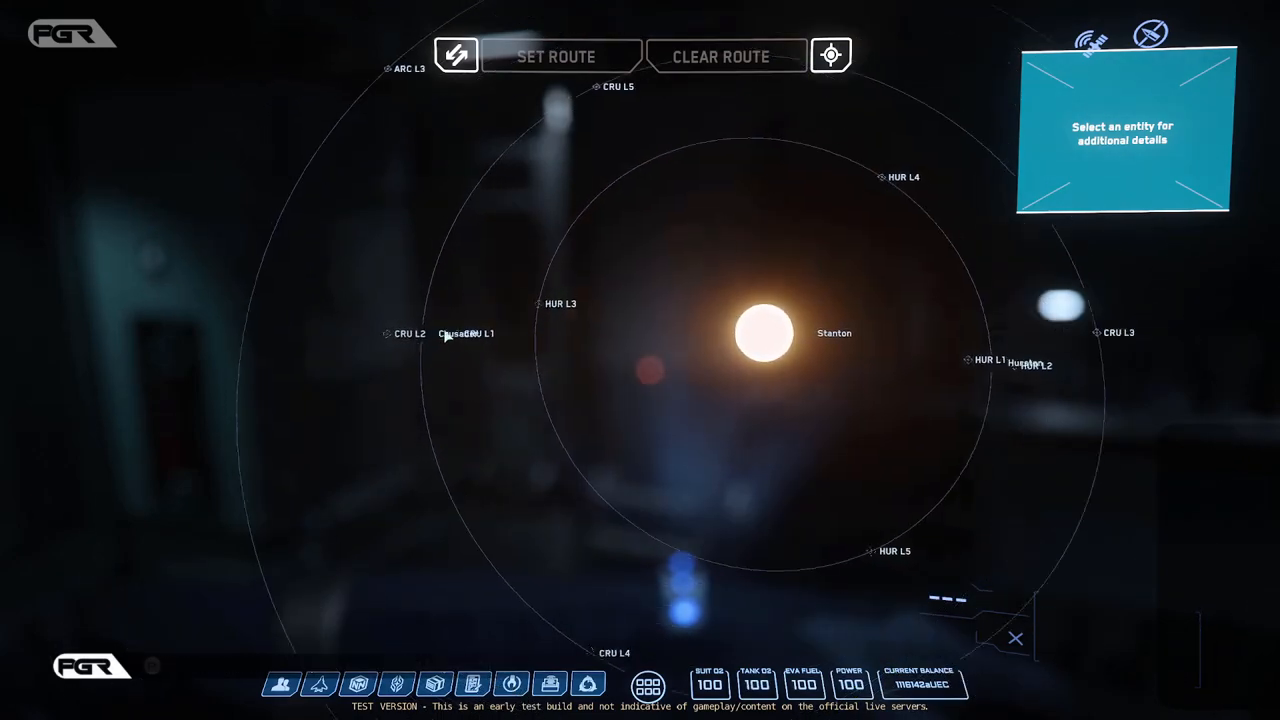
{"action": "scroll", "coordinate": [440, 338], "scroll_direction": "up", "scroll_amount": 5}
{"action": "scroll", "coordinate": [444, 343], "scroll_direction": "down", "scroll_amount": 5}
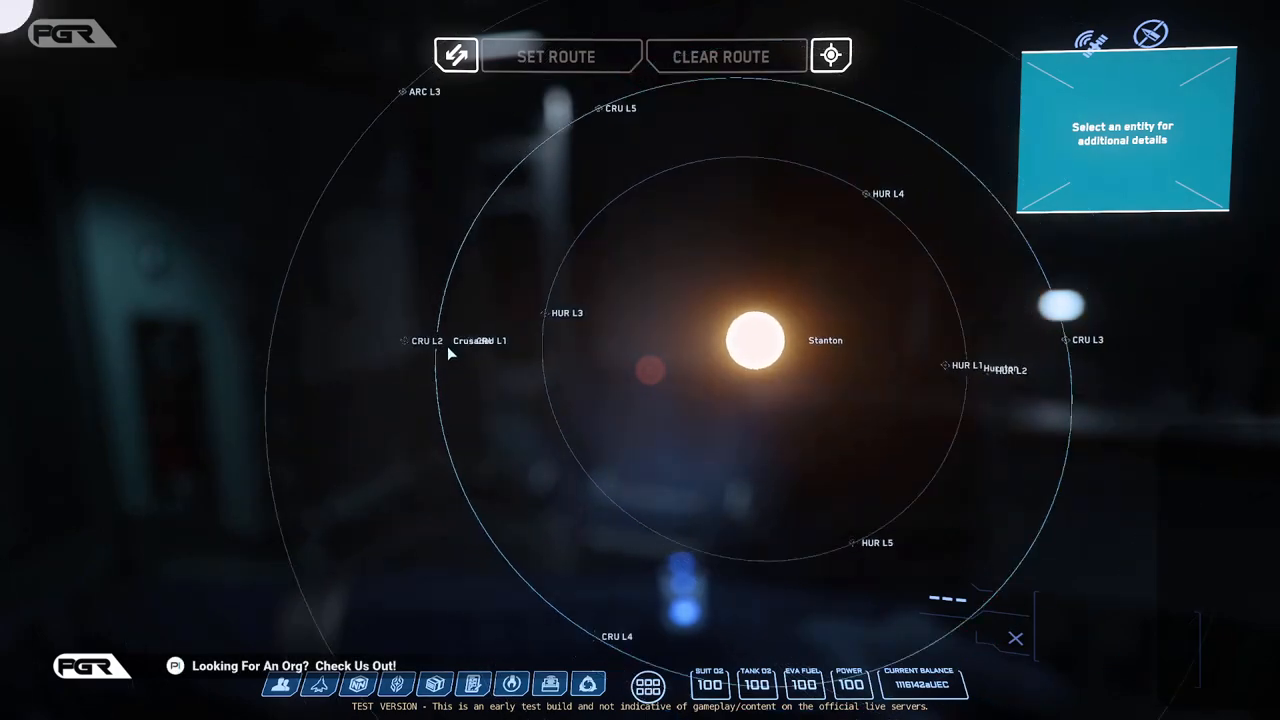
{"action": "left_click_drag", "start_coordinate": [583, 469], "coordinate": [552, 435]}
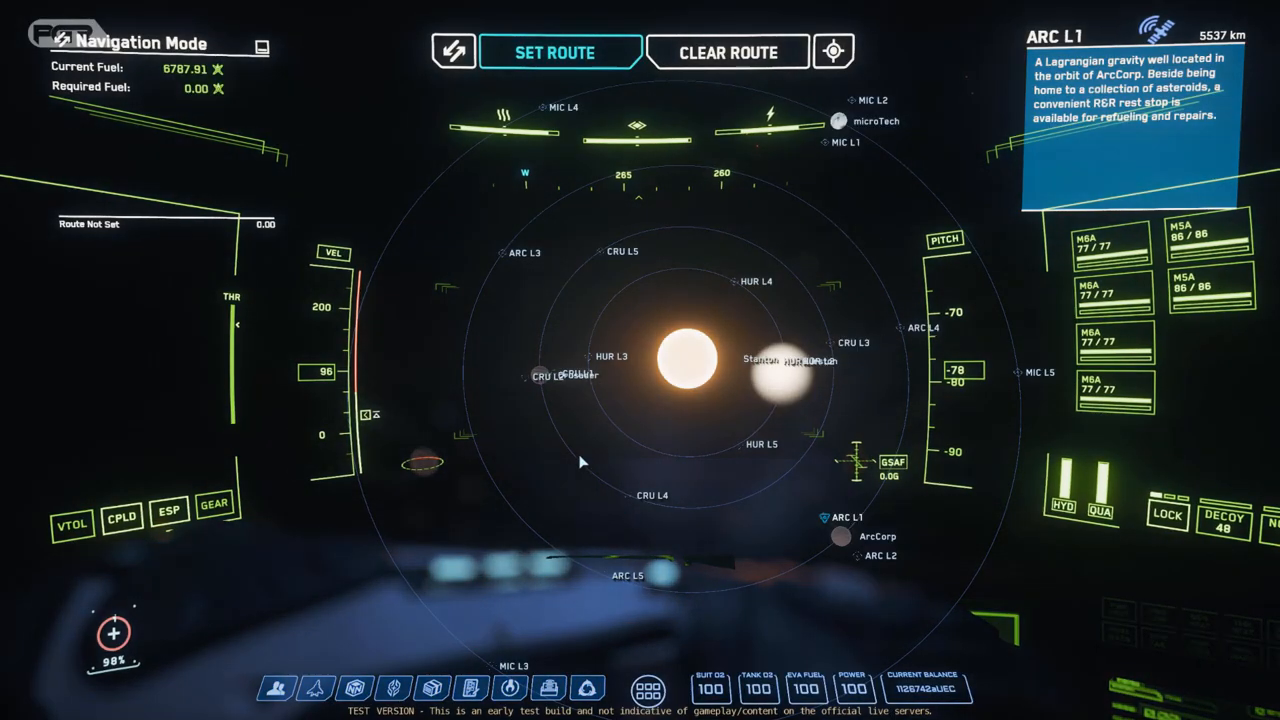
Step: Set Crusader as the quantum route destination, return to the cockpit and spool the drive
{"action": "left_click", "coordinate": [517, 314]}
{"action": "left_click", "coordinate": [555, 52]}
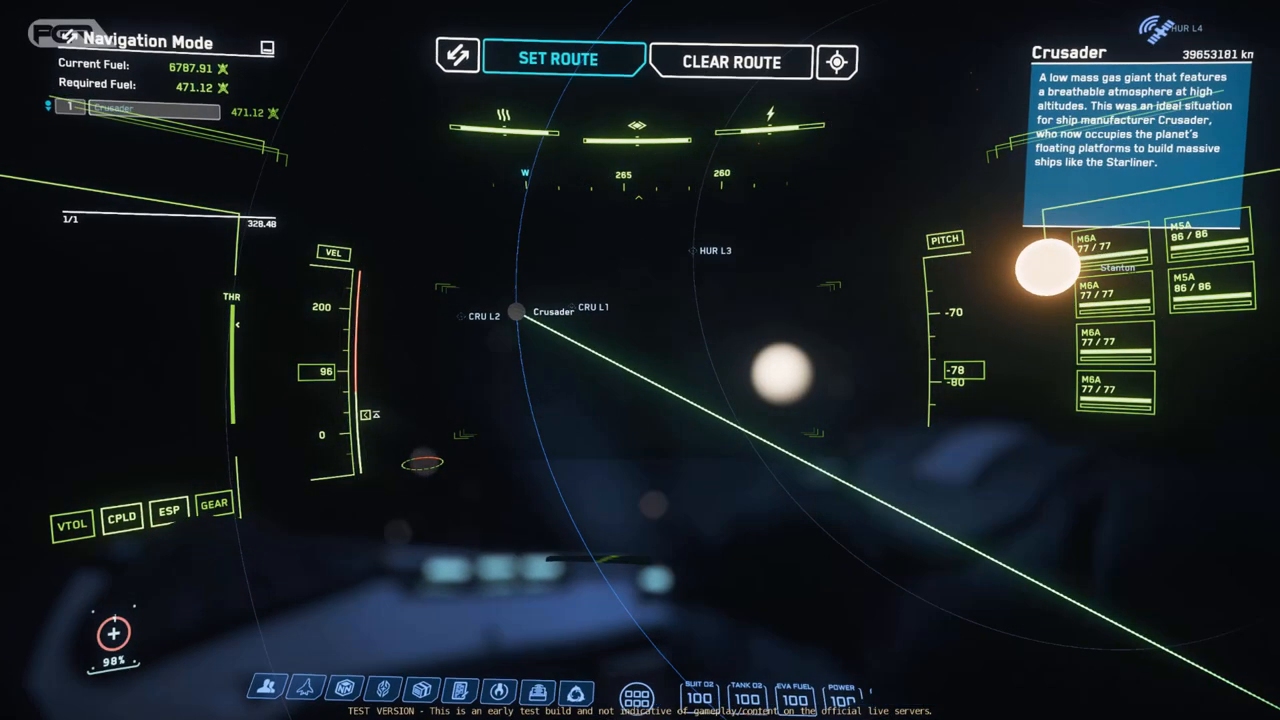
{"action": "key", "text": "F2"}
{"action": "key", "text": "b"}
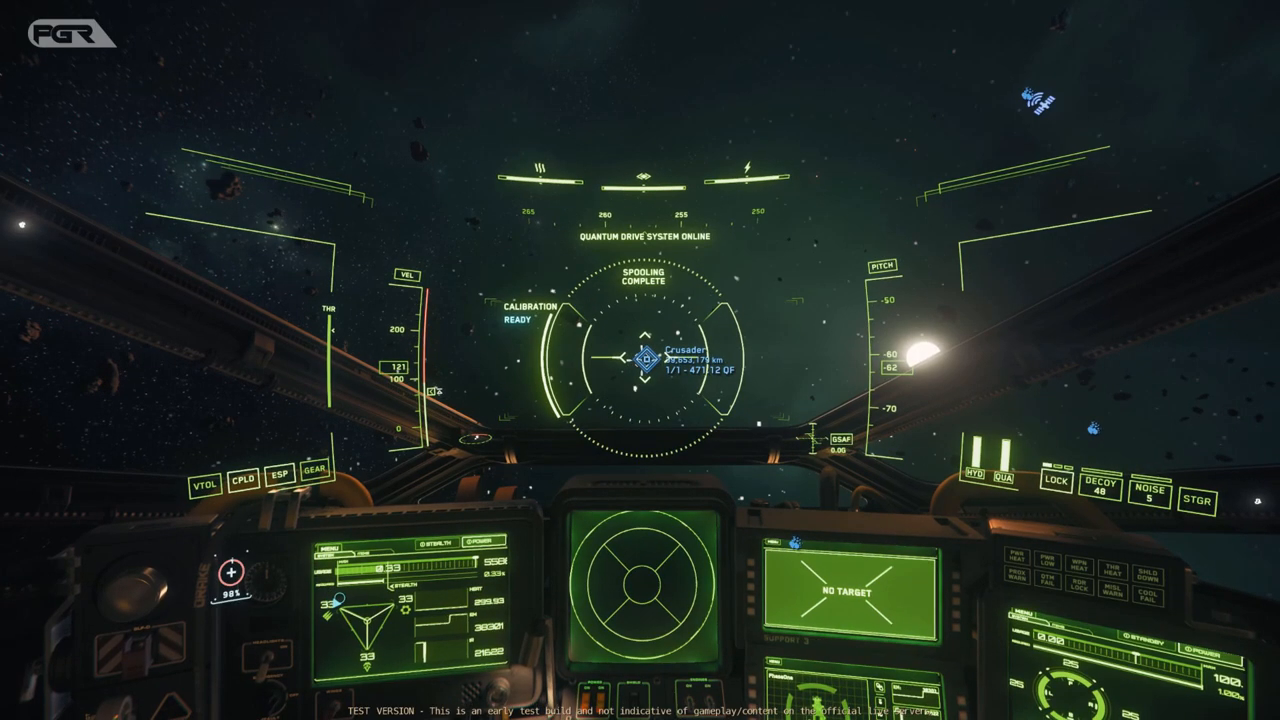
Step: Engage quantum travel toward the Crusader marker, leaving ARC-L1
{"action": "key", "text": "b"}
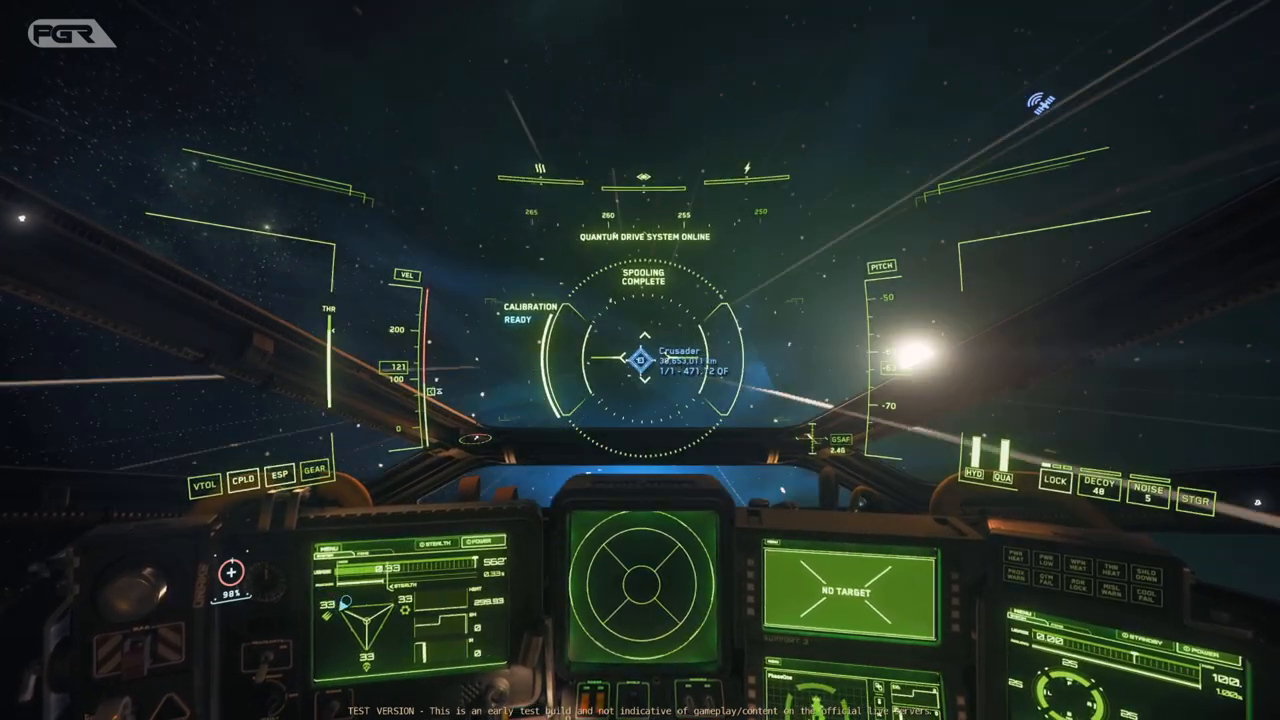